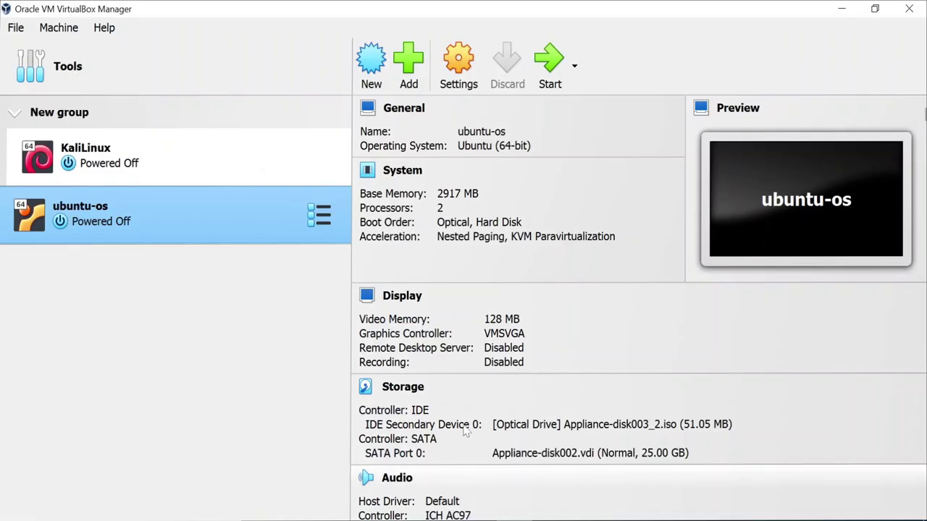
- Create a new machine named 'windows swerver 2019' with version Windows 2019 (64-bit)
{"action": "left_click", "coordinate": [370, 61]}
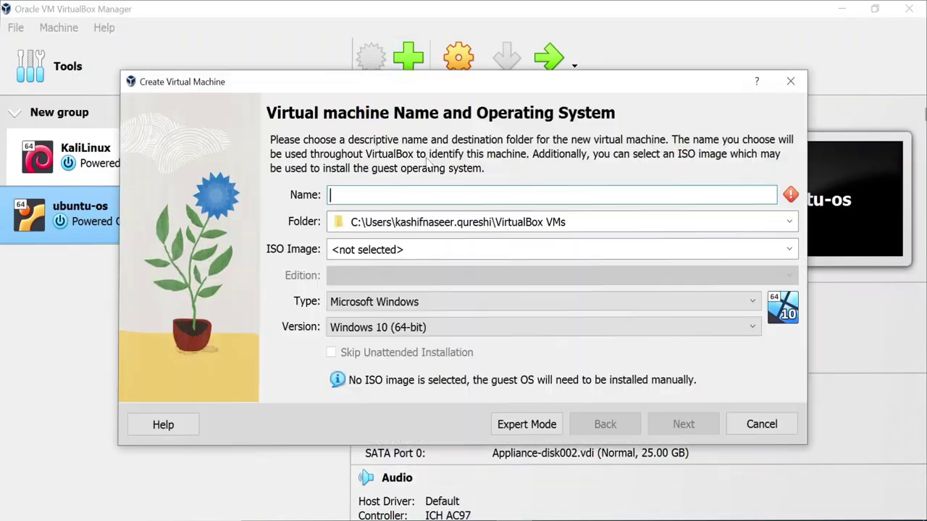
{"action": "type", "text": "windows "}
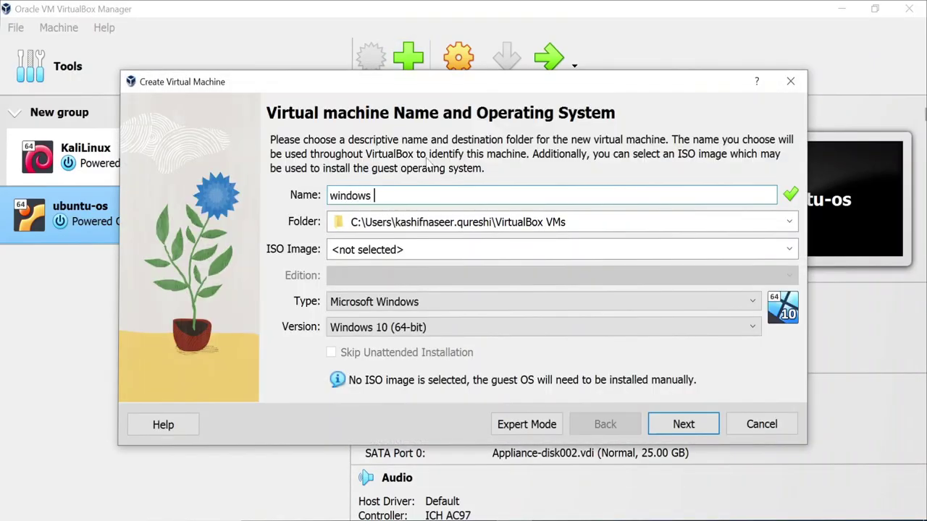
{"action": "type", "text": "swerver 2019"}
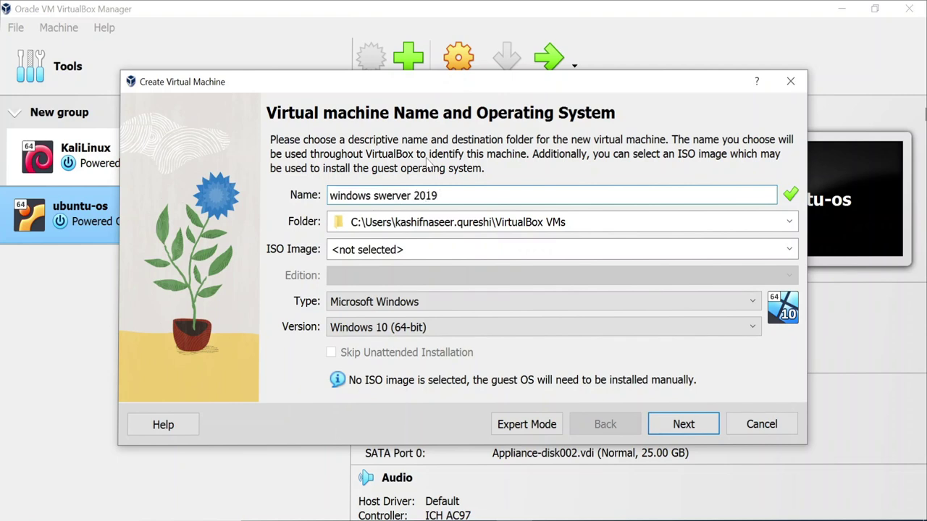
{"action": "left_click", "coordinate": [459, 328]}
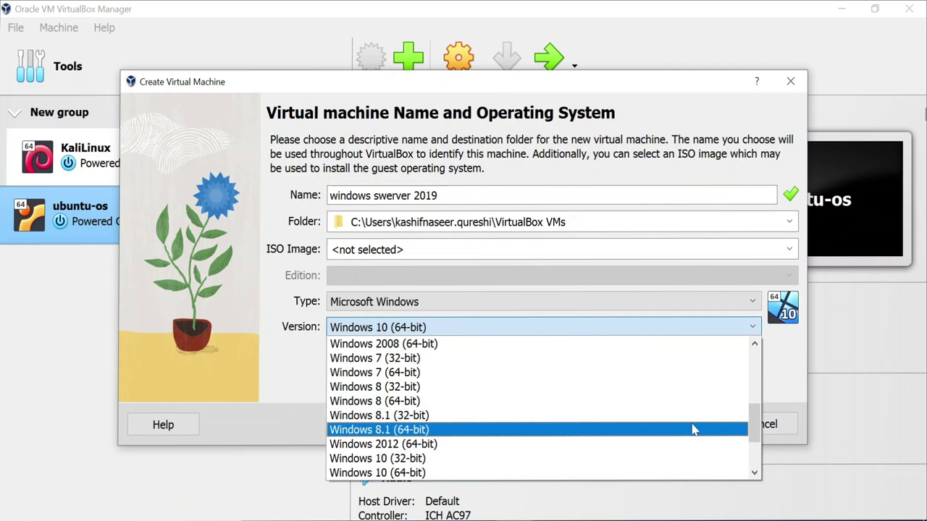
{"action": "left_click_drag", "start_coordinate": [753, 433], "coordinate": [753, 456]}
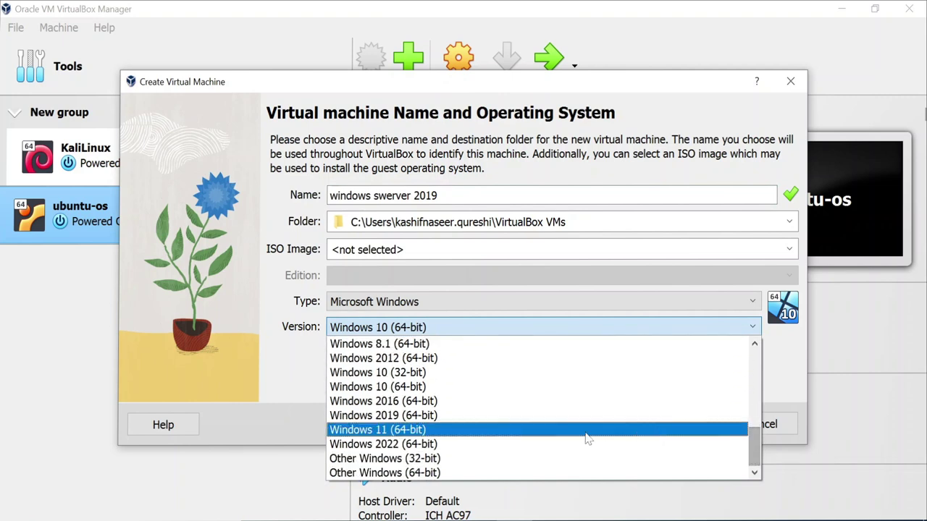
{"action": "left_click", "coordinate": [472, 417]}
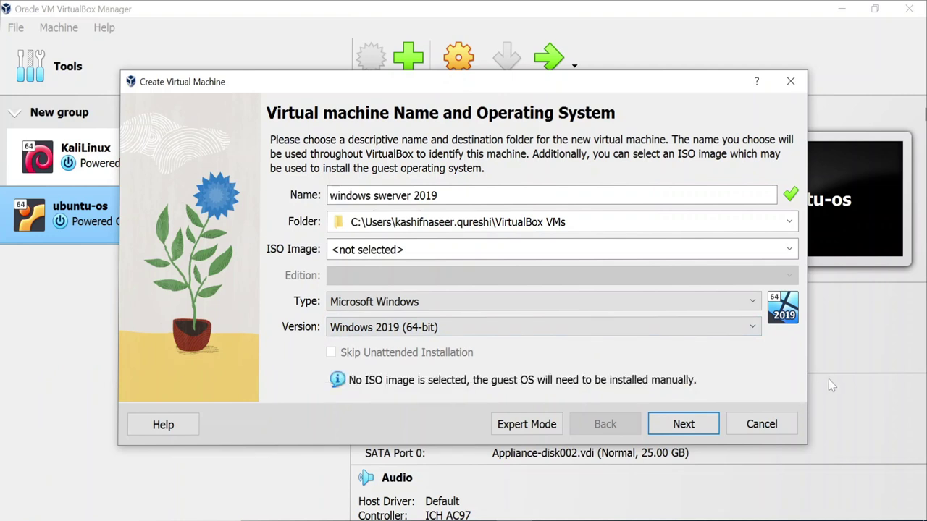
- Give the machine about 11149 MB of base memory and 4 processors
{"action": "left_click", "coordinate": [683, 426]}
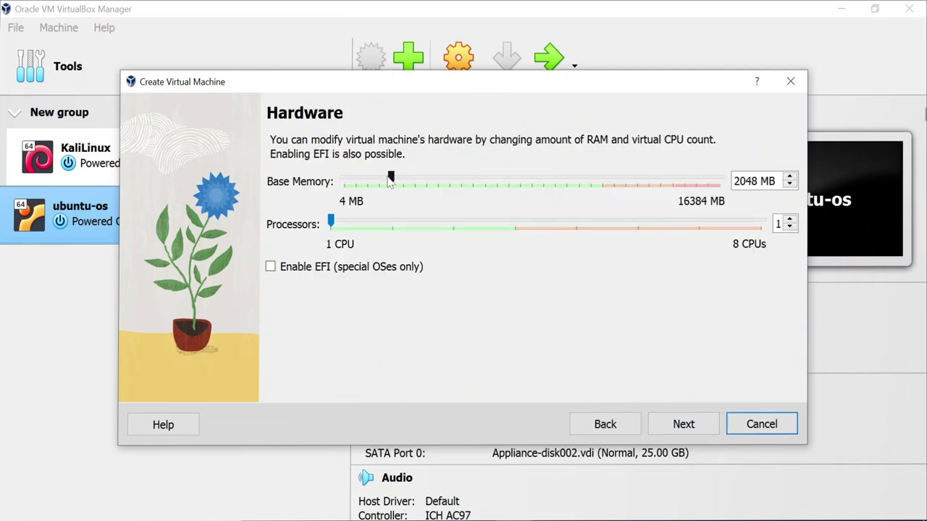
{"action": "left_click_drag", "start_coordinate": [391, 183], "coordinate": [599, 209]}
{"action": "left_click_drag", "start_coordinate": [331, 221], "coordinate": [503, 237]}
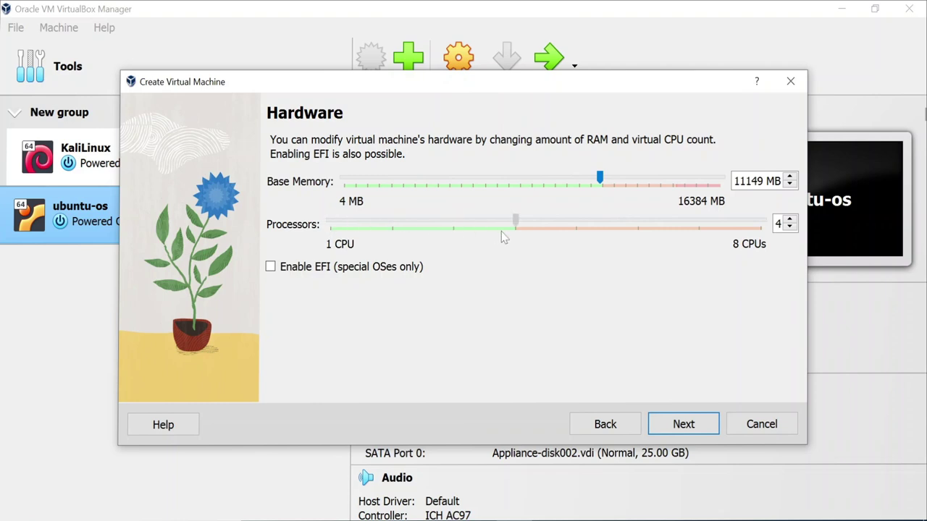
{"action": "left_click", "coordinate": [674, 431]}
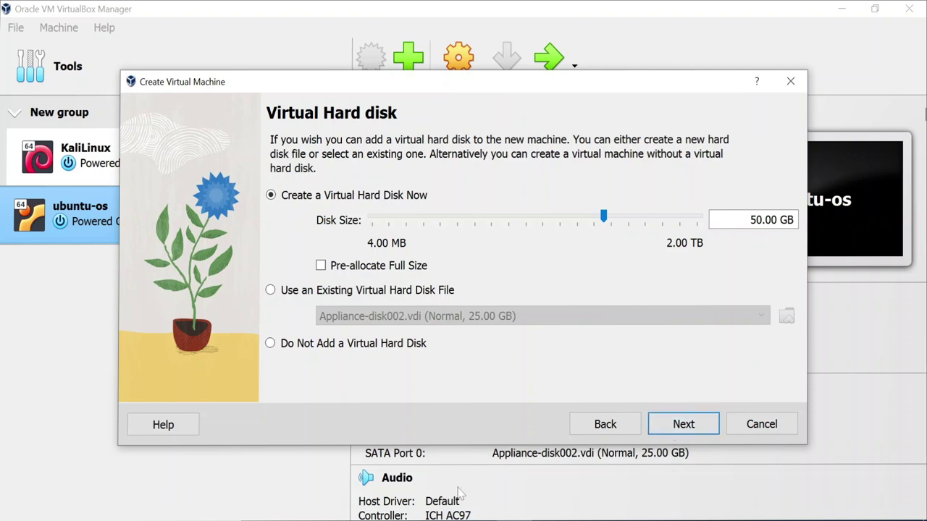
- Use the server evaluation VHD from Downloads as the existing hard disk and finish the wizard
{"action": "left_click", "coordinate": [271, 291]}
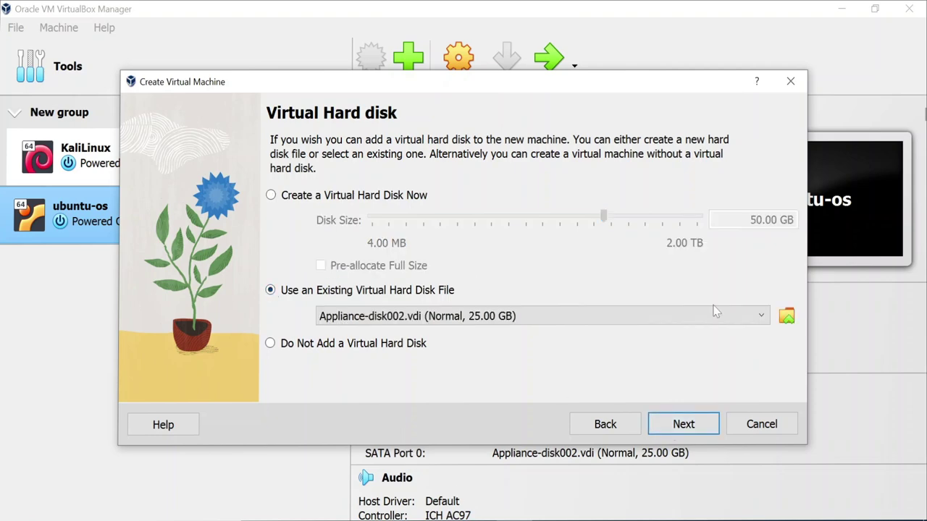
{"action": "left_click", "coordinate": [786, 317]}
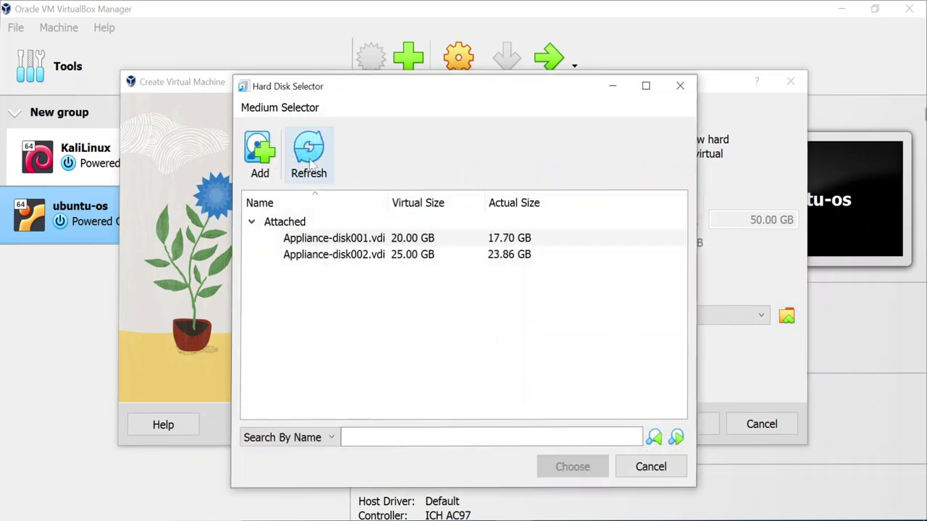
{"action": "left_click", "coordinate": [255, 160]}
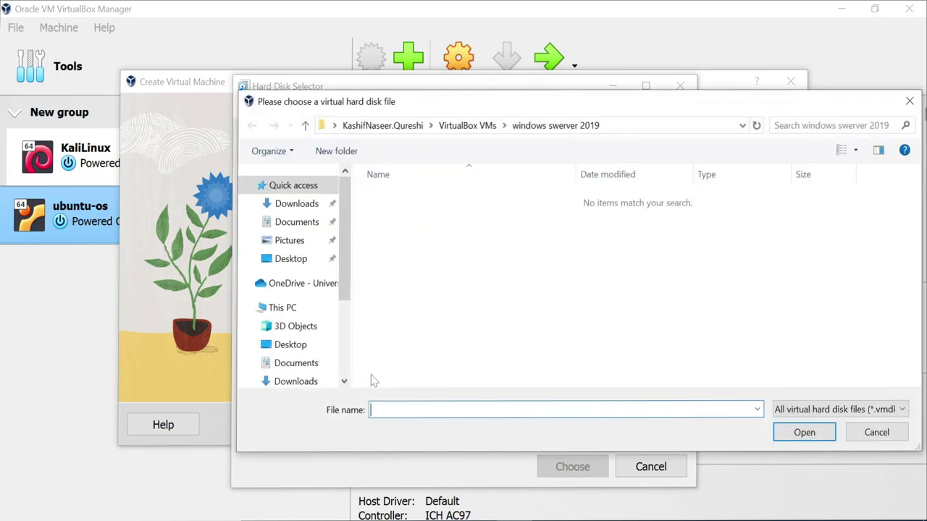
{"action": "left_click", "coordinate": [296, 204]}
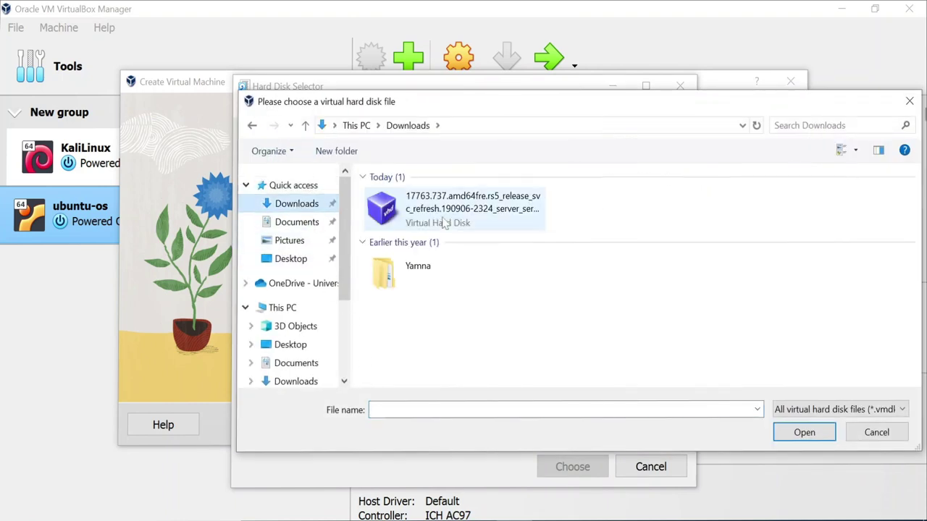
{"action": "left_click", "coordinate": [395, 205]}
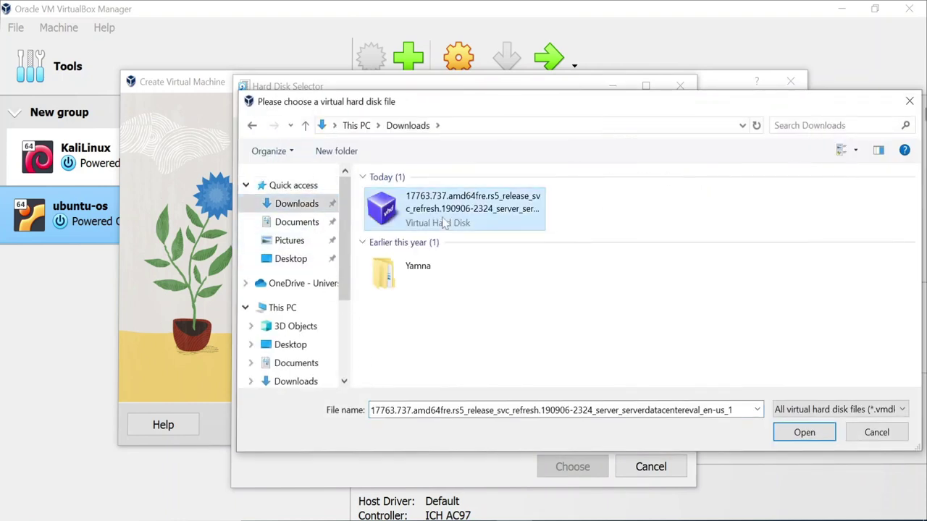
{"action": "left_click", "coordinate": [803, 434]}
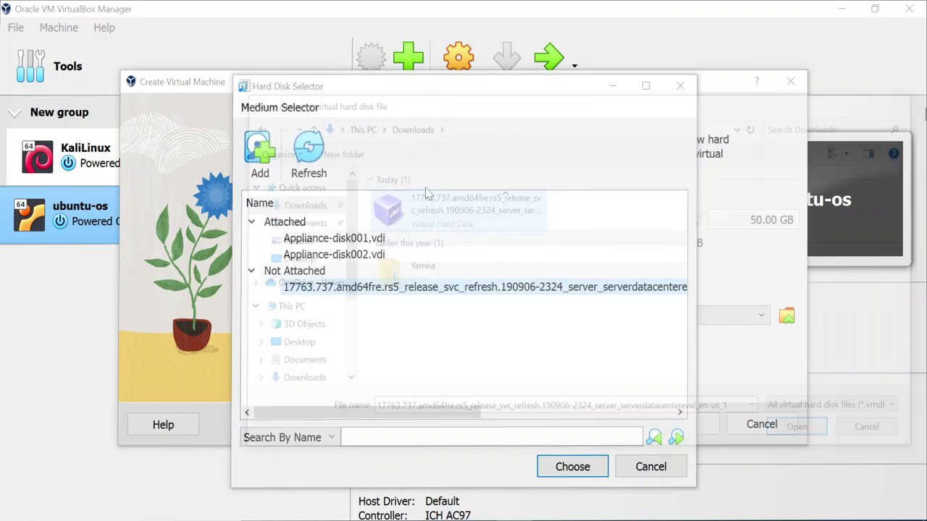
{"action": "left_click", "coordinate": [572, 467]}
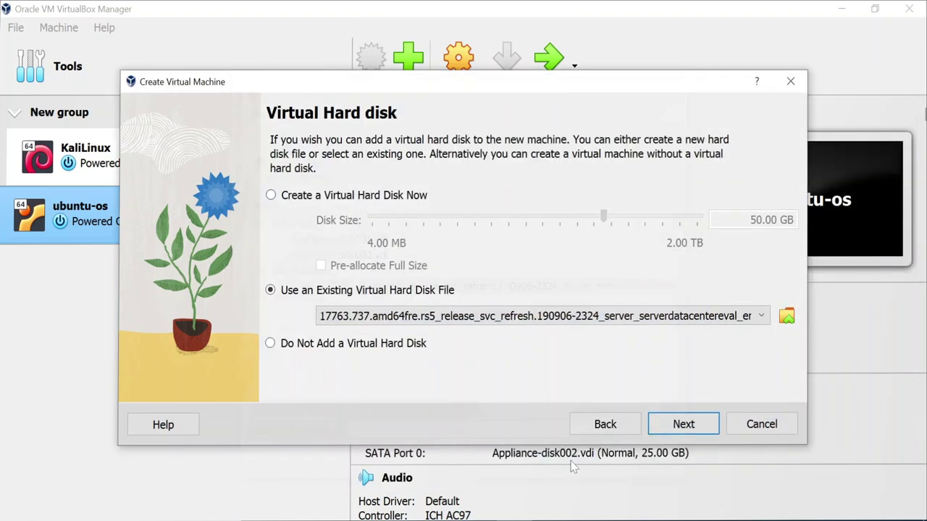
{"action": "left_click", "coordinate": [680, 427]}
{"action": "left_click", "coordinate": [681, 427]}
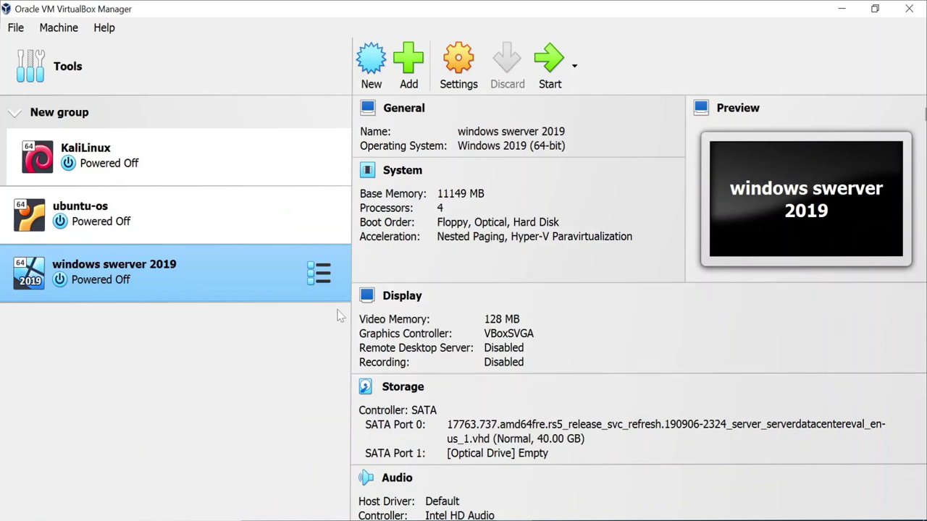
- Power on the windows swerver 2019 machine from the toolbar
{"action": "left_click", "coordinate": [542, 62]}
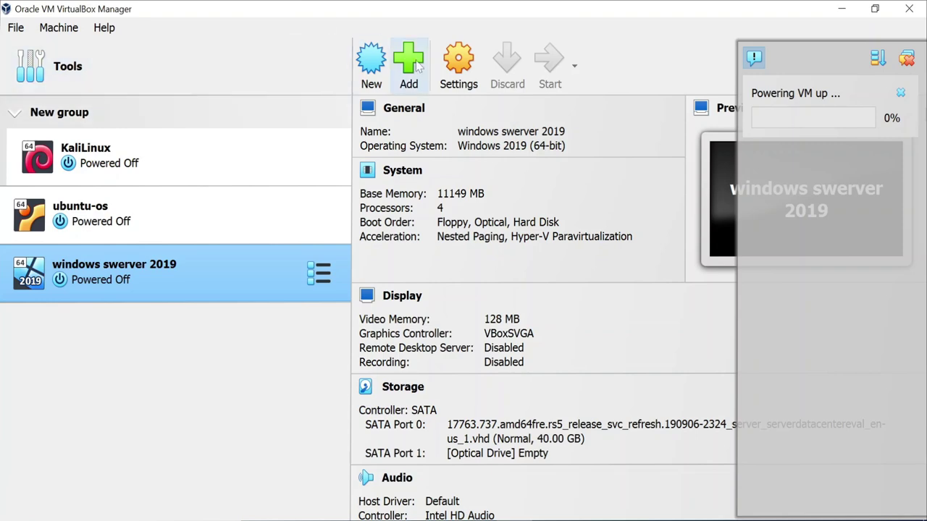
- Review the System, Display, Storage, Audio and Network settings, then close without changes
{"action": "left_click", "coordinate": [464, 64]}
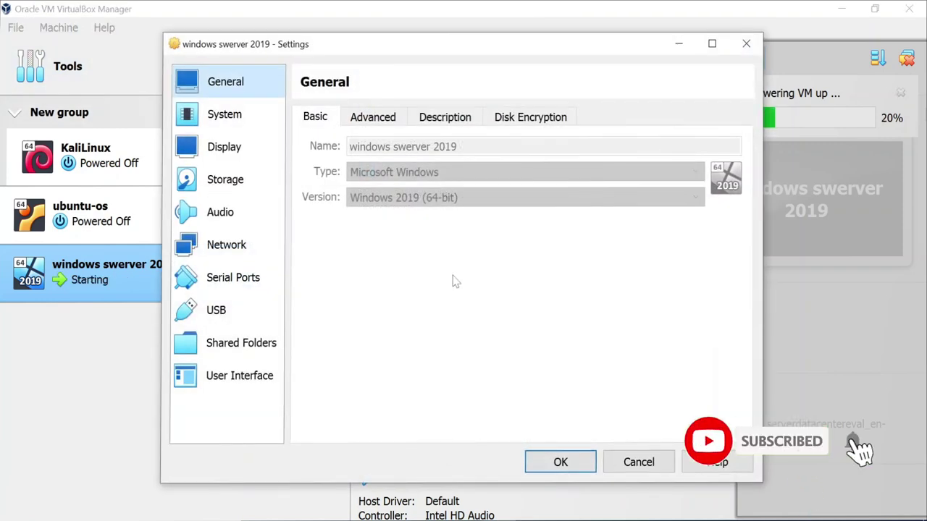
{"action": "left_click", "coordinate": [244, 125]}
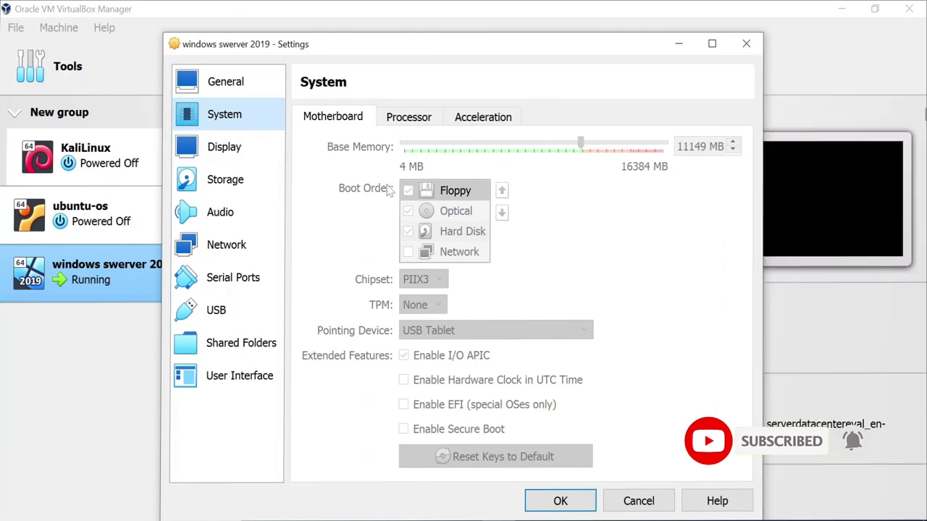
{"action": "left_click", "coordinate": [246, 149]}
{"action": "left_click", "coordinate": [242, 181]}
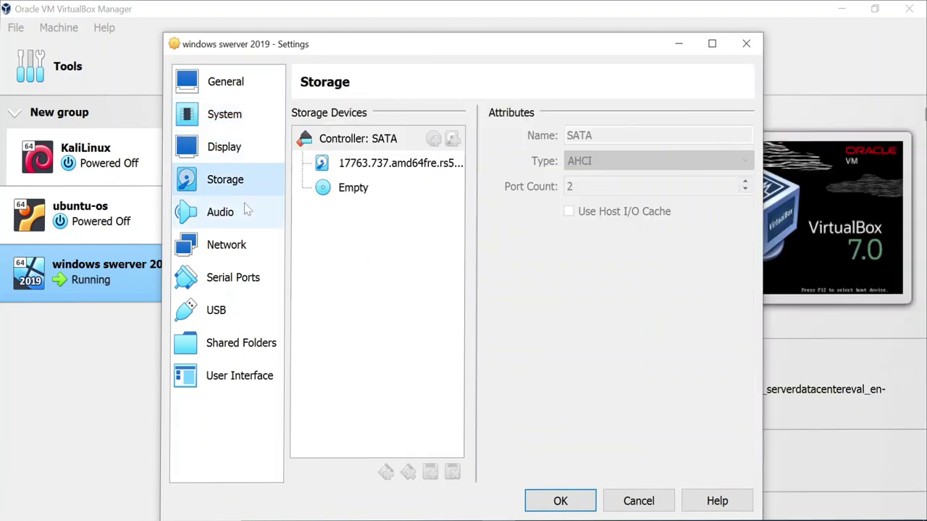
{"action": "left_click", "coordinate": [243, 215]}
{"action": "left_click", "coordinate": [239, 245]}
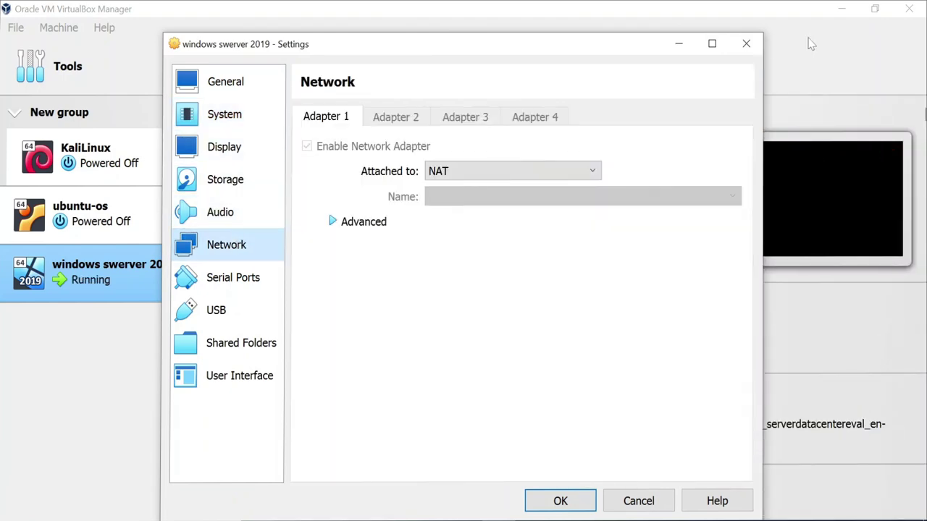
{"action": "left_click", "coordinate": [746, 43]}
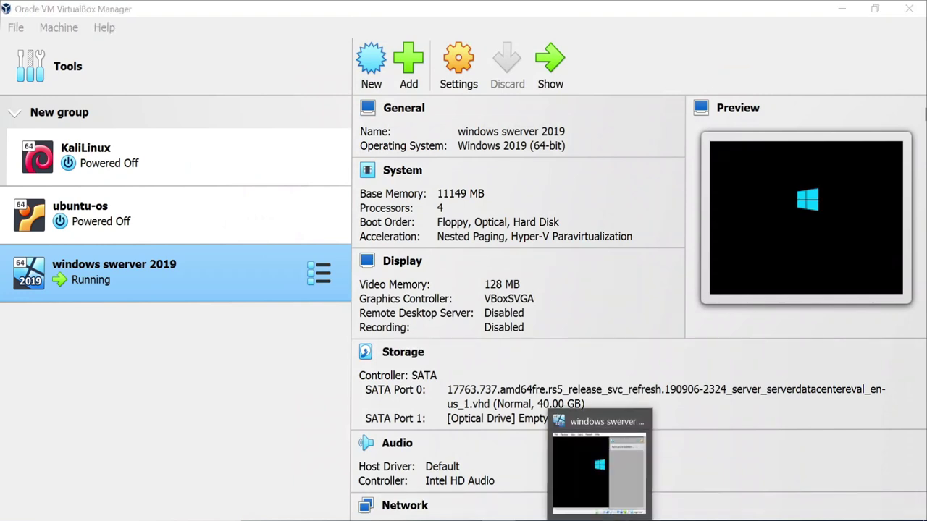
- Bring the running VM window forward, dismiss the notification, and reposition it over the Manager
{"action": "left_click", "coordinate": [600, 470]}
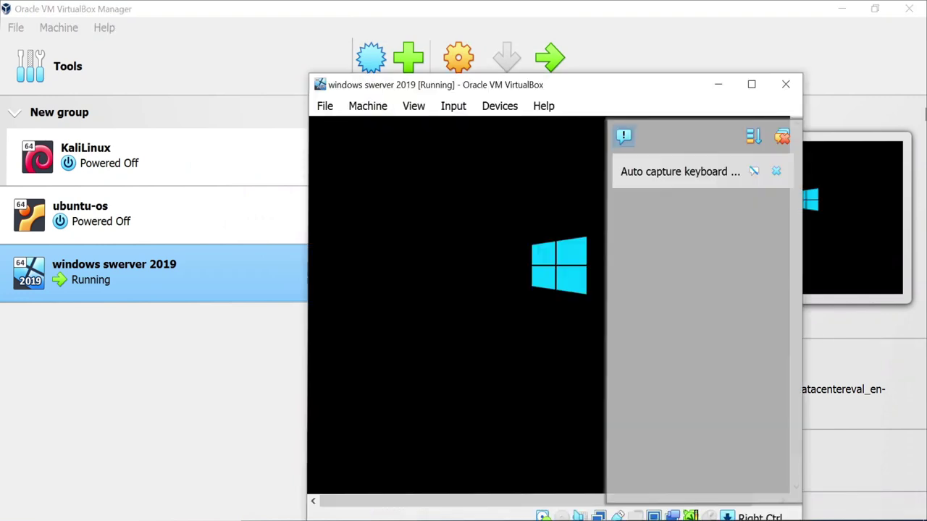
{"action": "left_click", "coordinate": [784, 140]}
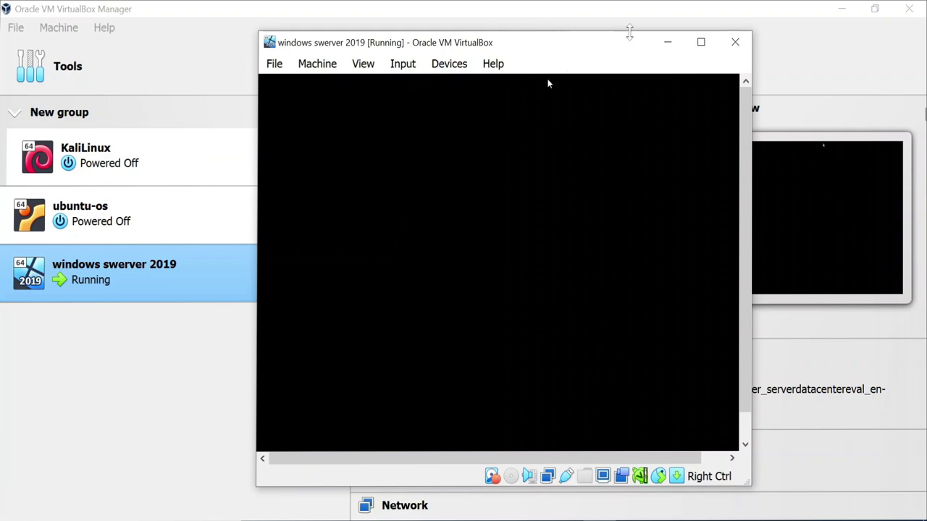
{"action": "left_click", "coordinate": [669, 44]}
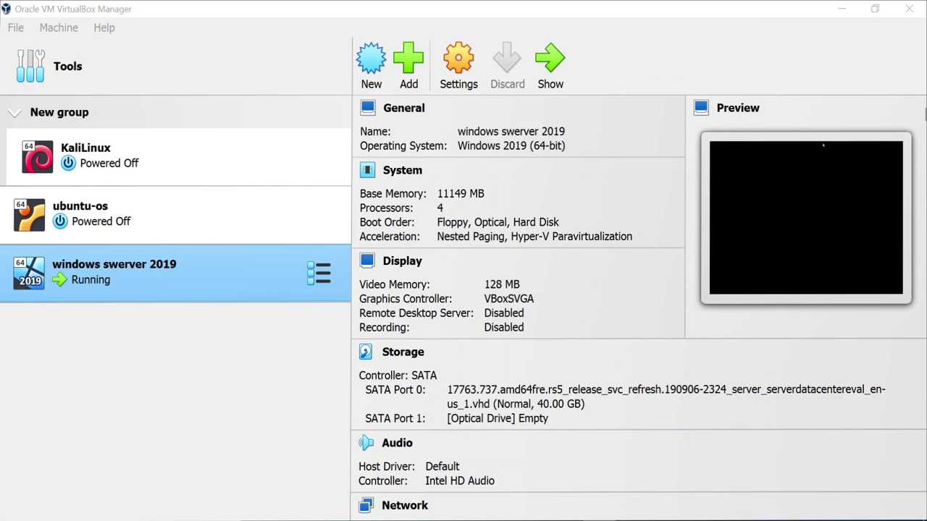
{"action": "left_click", "coordinate": [579, 514]}
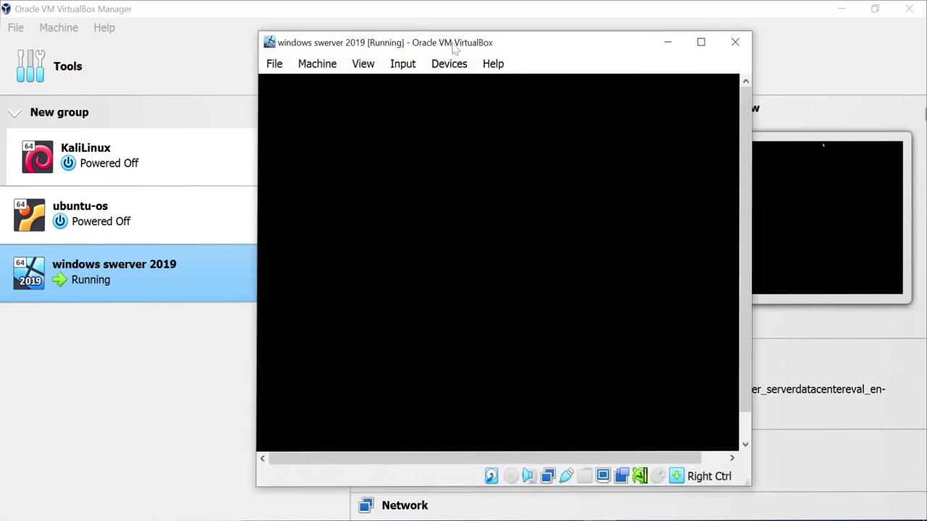
{"action": "mouse_move", "coordinate": [454, 47]}
{"action": "left_mouse_down"}
{"action": "mouse_move", "coordinate": [348, 41]}
{"action": "mouse_move", "coordinate": [443, 36]}
{"action": "left_mouse_up"}
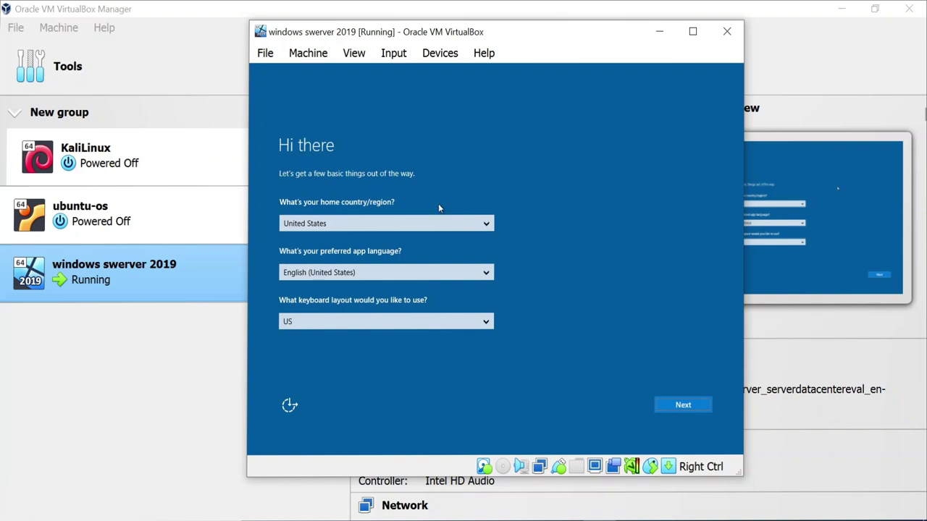
- Choose Ireland as the country and United States-International as the keyboard layout, then continue
{"action": "left_click", "coordinate": [456, 229]}
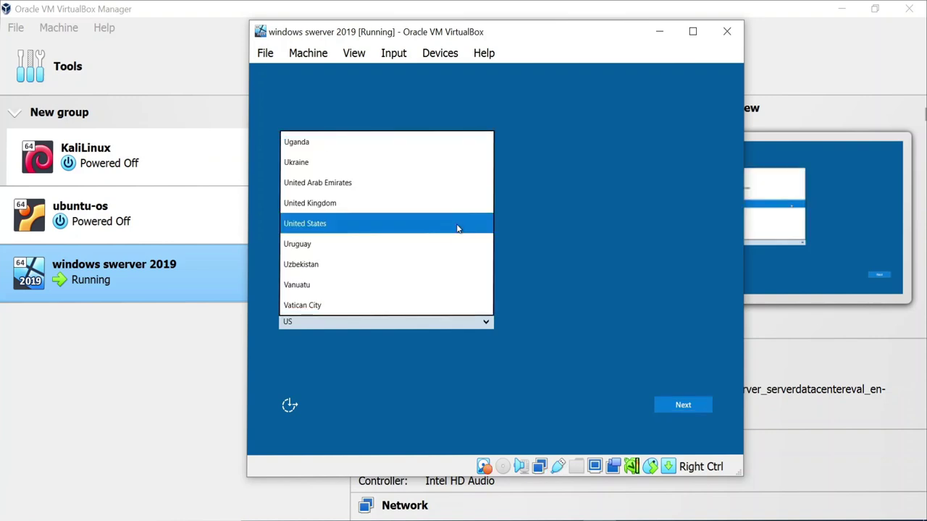
{"action": "key", "text": "i"}
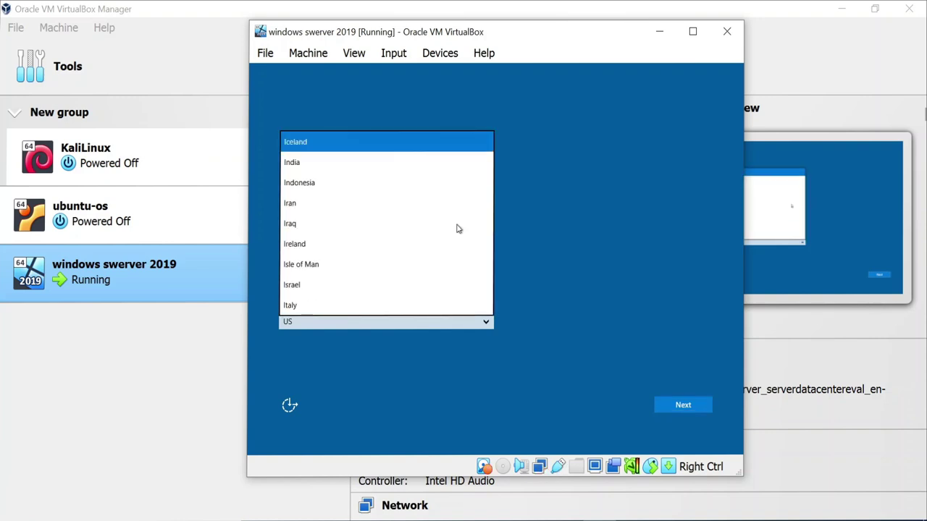
{"action": "key", "text": "Down"}
{"action": "key", "text": "Down"}
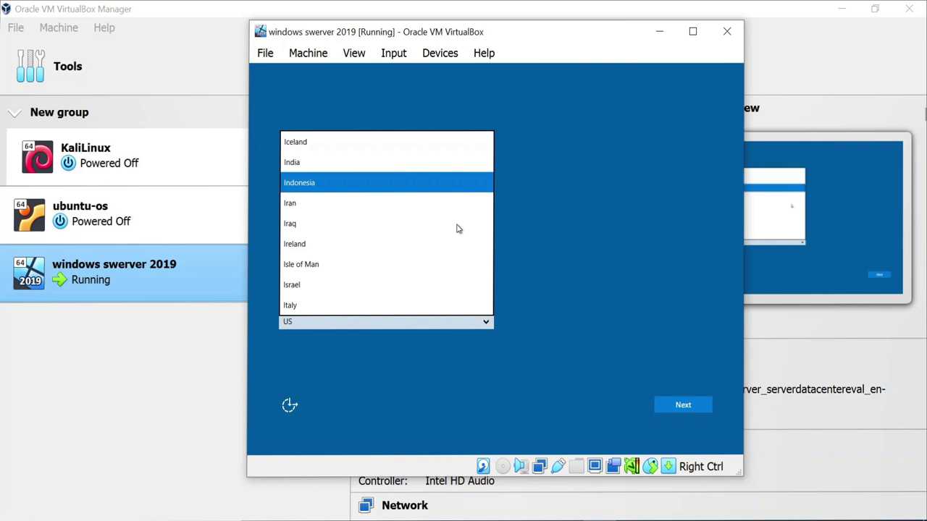
{"action": "key", "text": "Down"}
{"action": "key", "text": "Down"}
{"action": "key", "text": "Down"}
{"action": "key", "text": "Down"}
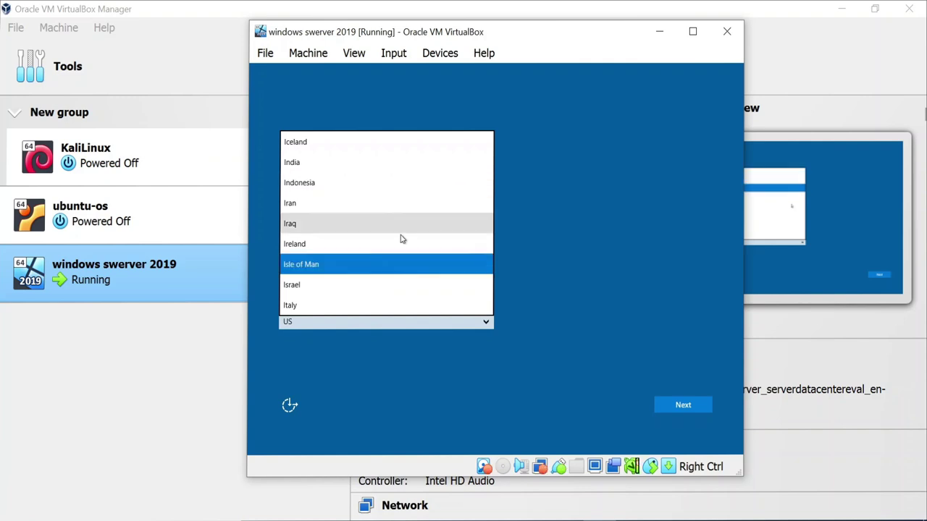
{"action": "left_click", "coordinate": [329, 246]}
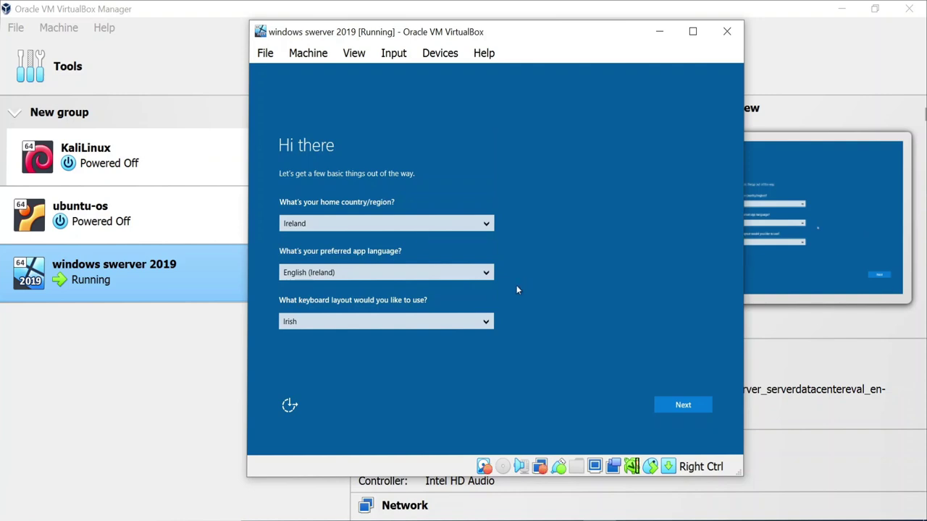
{"action": "left_click", "coordinate": [484, 324]}
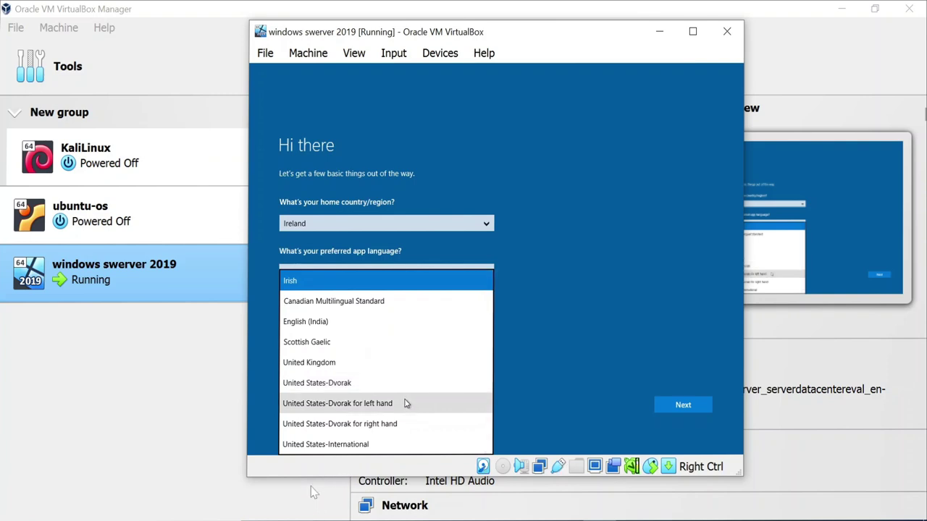
{"action": "left_click", "coordinate": [380, 440]}
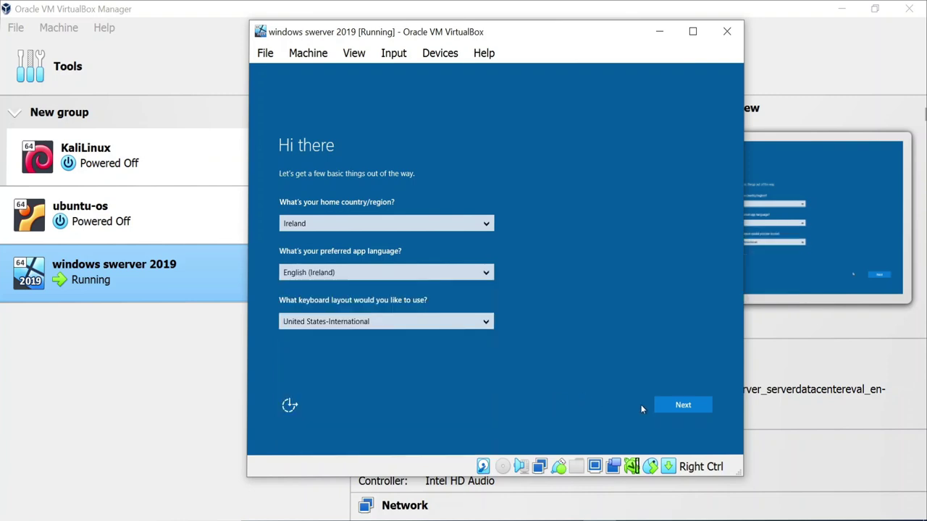
{"action": "left_click", "coordinate": [666, 406]}
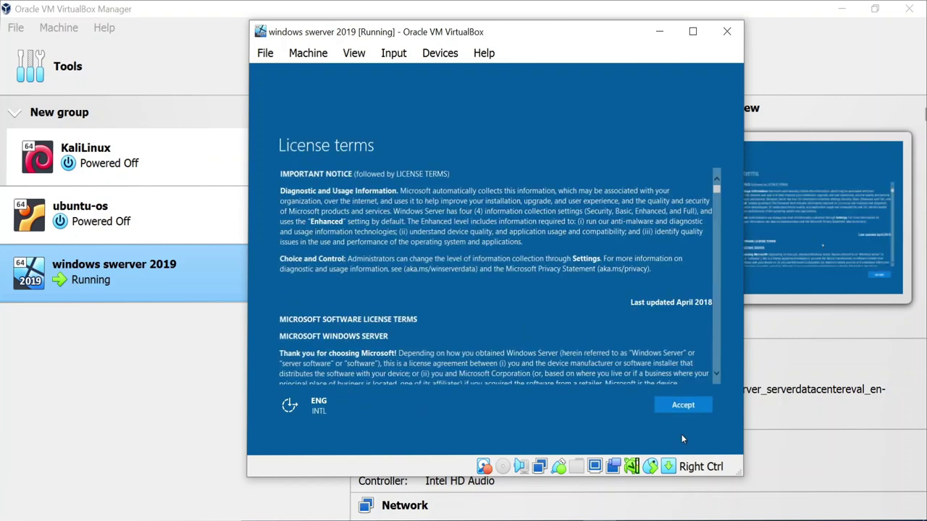
- Accept the licence terms and submit an Administrator password in both password fields
{"action": "left_click", "coordinate": [680, 406]}
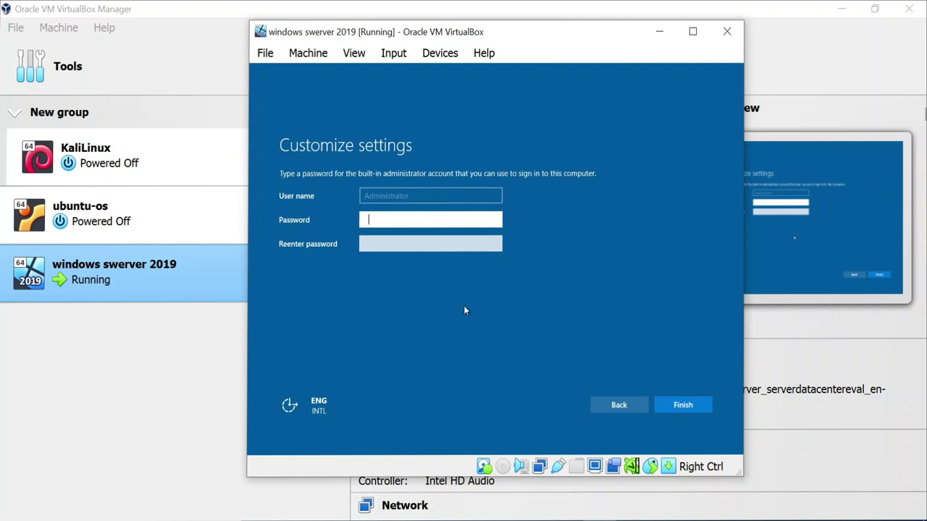
{"action": "type", "text": "Password1"}
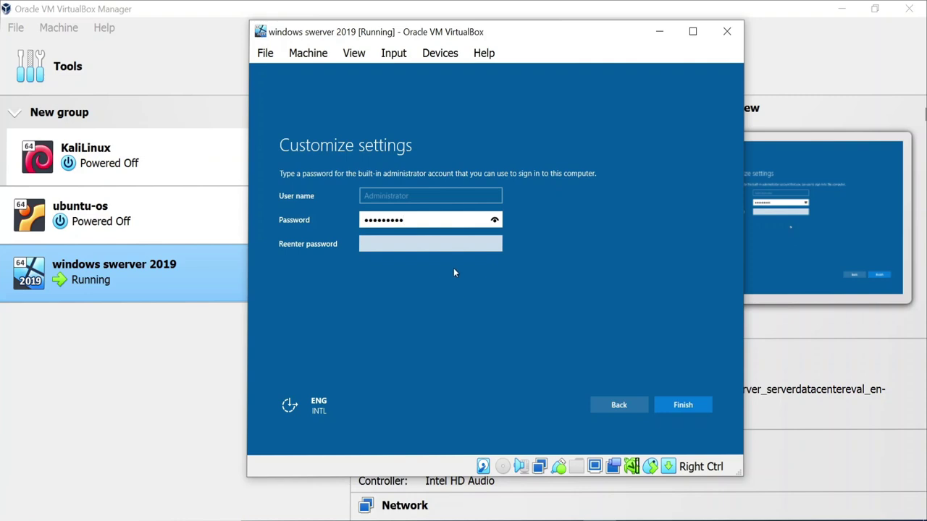
{"action": "left_click", "coordinate": [447, 243]}
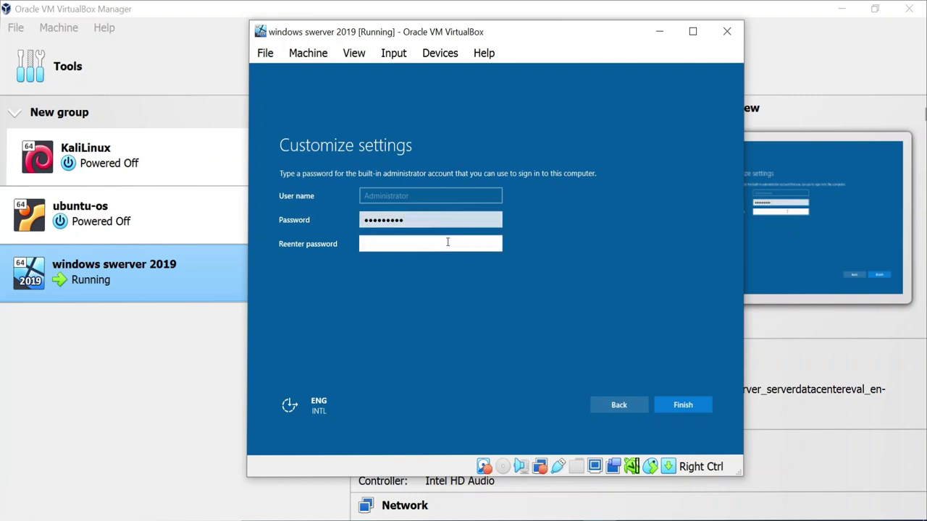
{"action": "type", "text": "Password1"}
{"action": "key", "text": "ctrl+a"}
{"action": "key", "text": "BackSpace"}
{"action": "type", "text": "•••••••••"}
{"action": "left_click", "coordinate": [695, 405]}
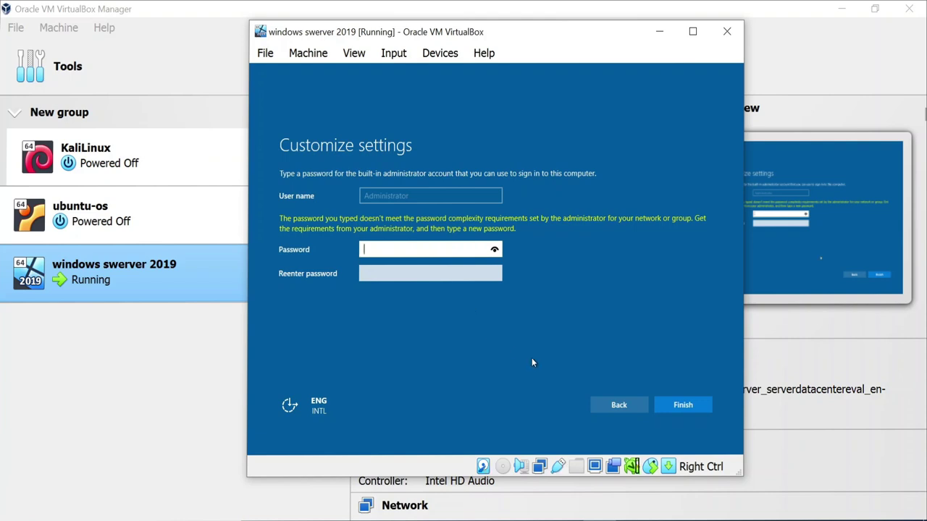
- Enter and verify a new Administrator password, submit it, then retype both password fields
{"action": "type", "text": "••••••••"}
{"action": "left_click", "coordinate": [470, 273]}
{"action": "type", "text": "•"}
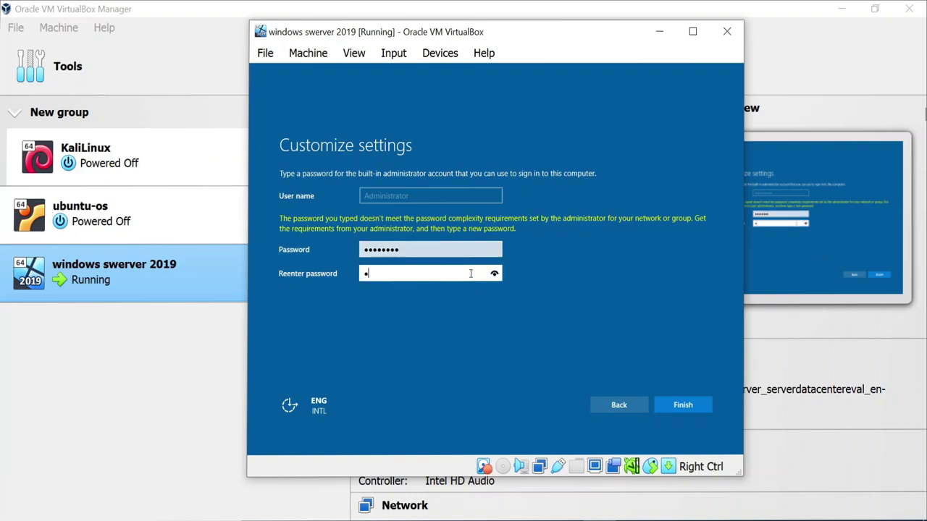
{"action": "type", "text": "•••"}
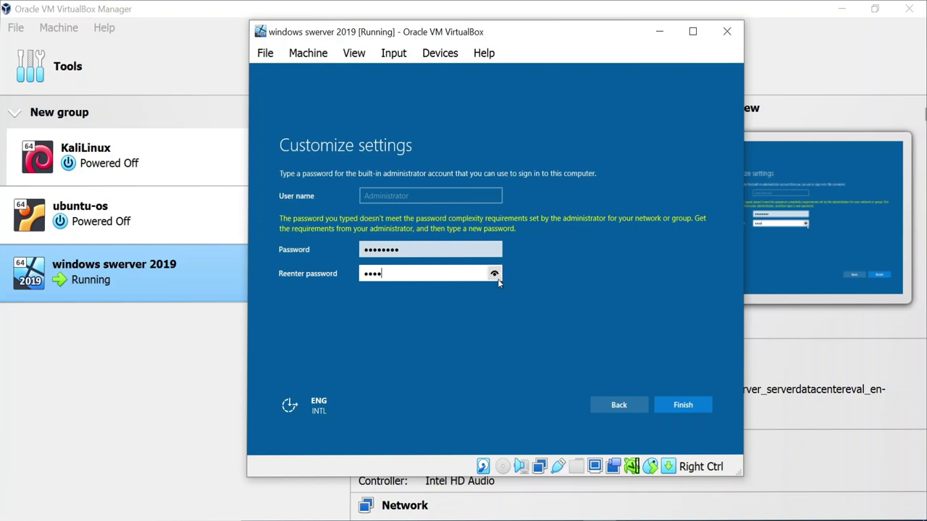
{"action": "type", "text": "****"}
{"action": "left_click_drag", "start_coordinate": [498, 279], "coordinate": [498, 279]}
{"action": "left_click", "coordinate": [691, 408]}
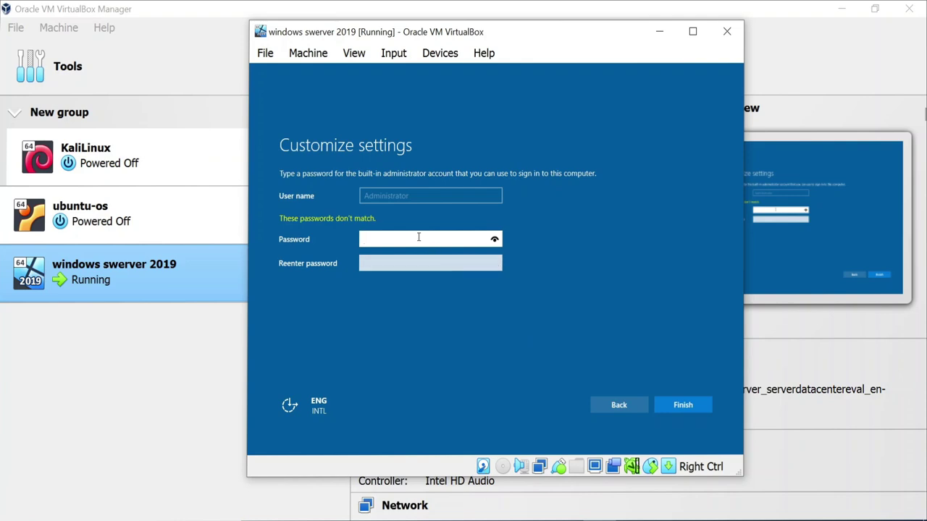
{"action": "type", "text": "••••••••"}
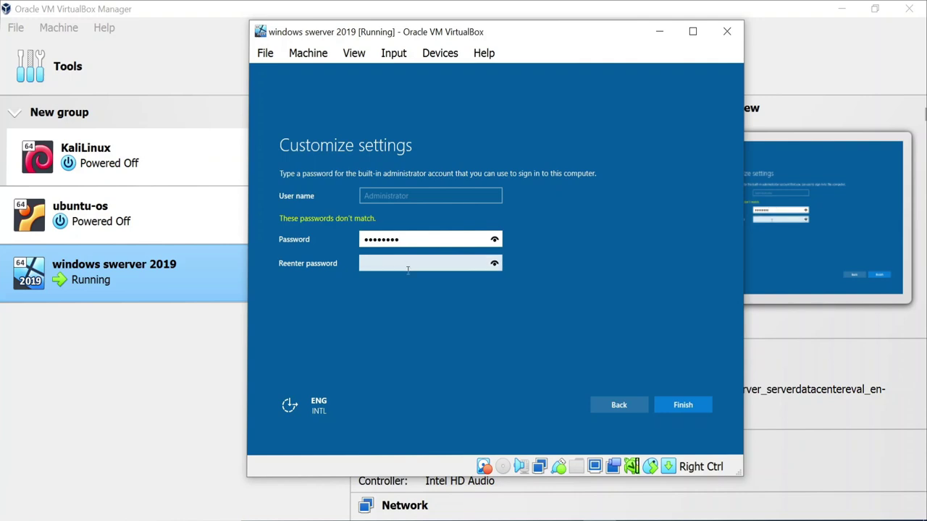
{"action": "left_click", "coordinate": [407, 266]}
{"action": "type", "text": "••••••"}
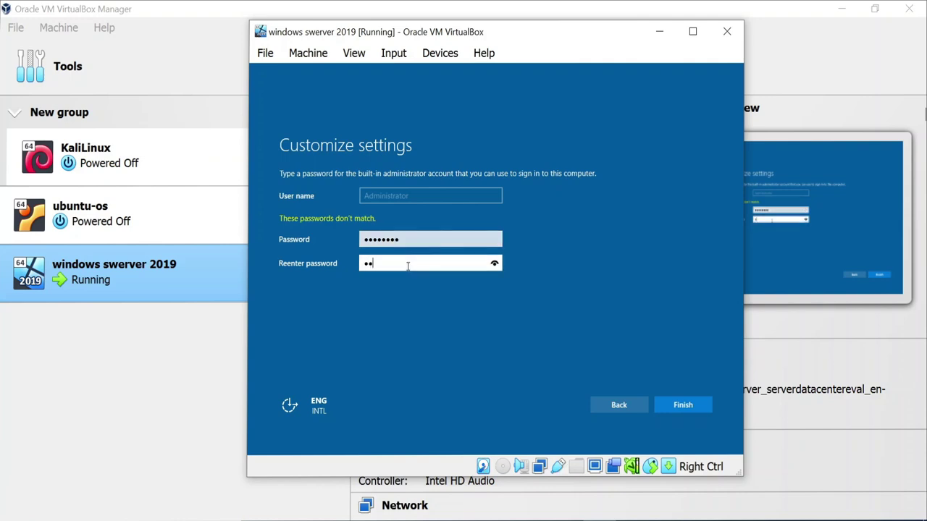
{"action": "type", "text": "••"}
- Submit the retyped Administrator password on the Customize settings page to complete setup
{"action": "left_click", "coordinate": [698, 405]}
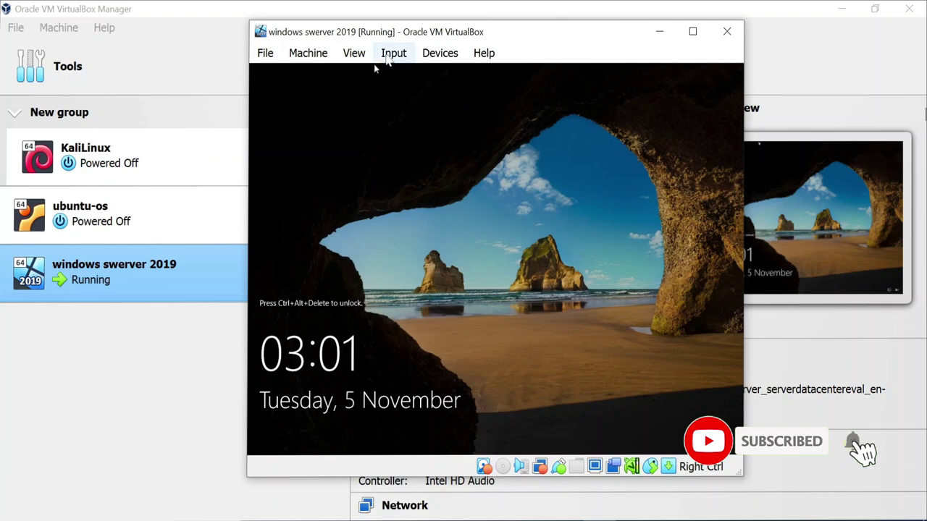
- Send Ctrl-Alt-Del to the Windows Server VM, then sign in with the Administrator password
{"action": "left_click", "coordinate": [393, 54]}
{"action": "mouse_move", "coordinate": [385, 75]}
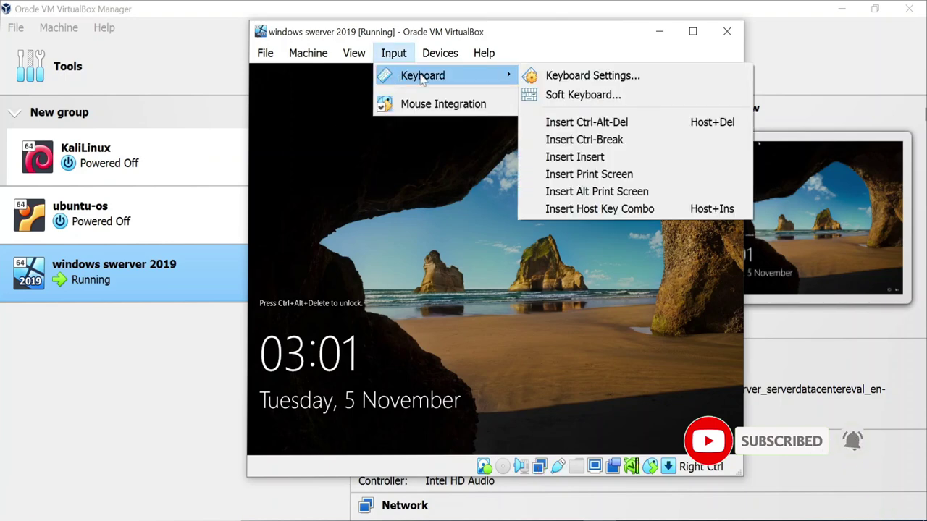
{"action": "left_click", "coordinate": [579, 122]}
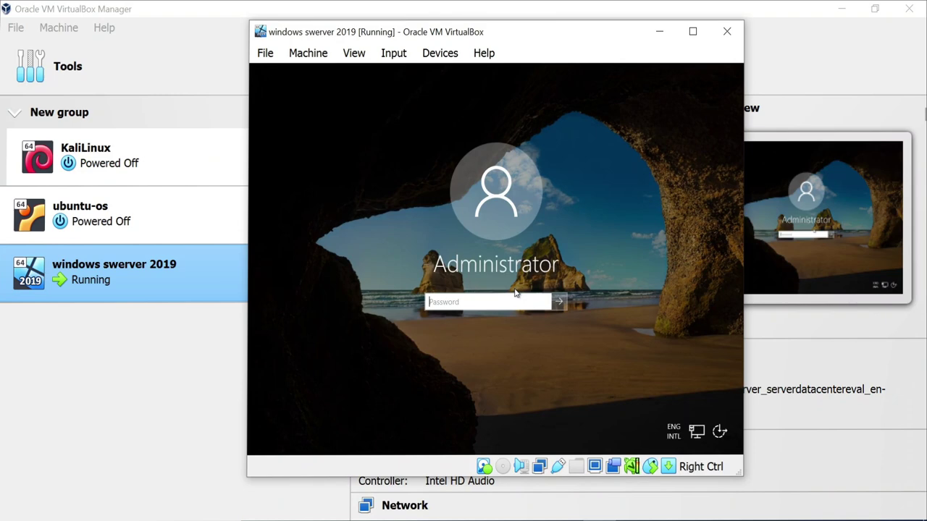
{"action": "type", "text": "P@ssw0rd"}
{"action": "left_click", "coordinate": [559, 303]}
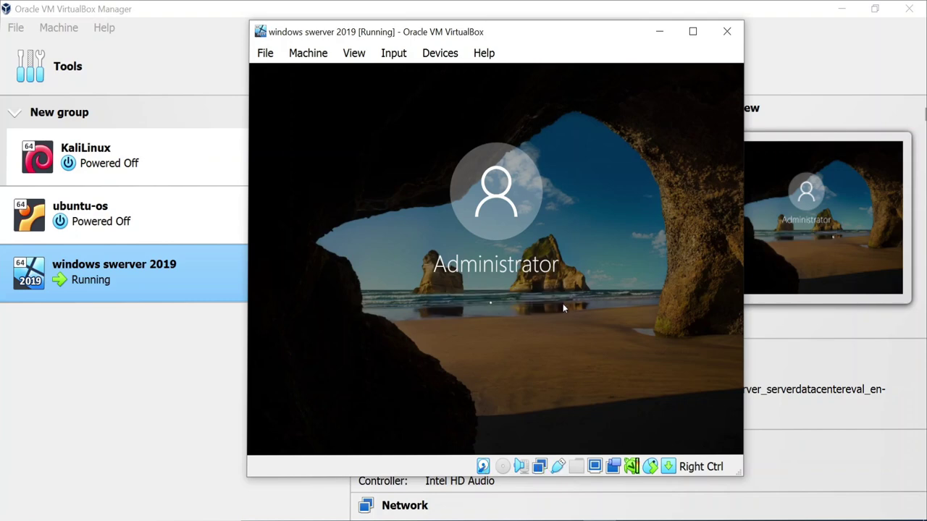